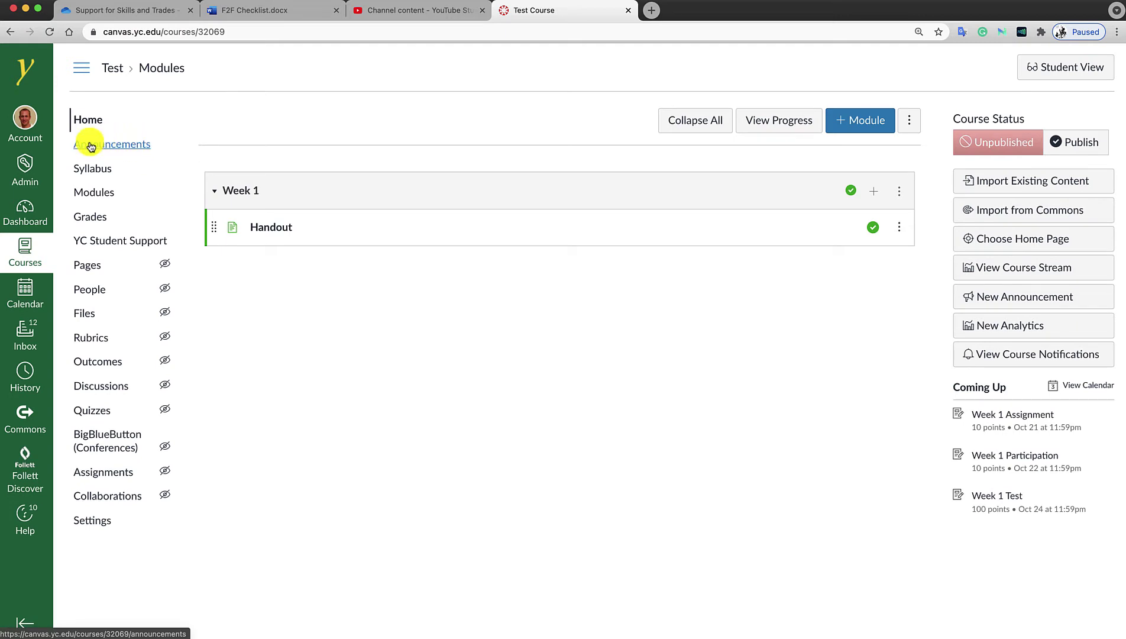
# Start a new announcement in the Test course and title it "First Class".
pyautogui.click(99, 149)
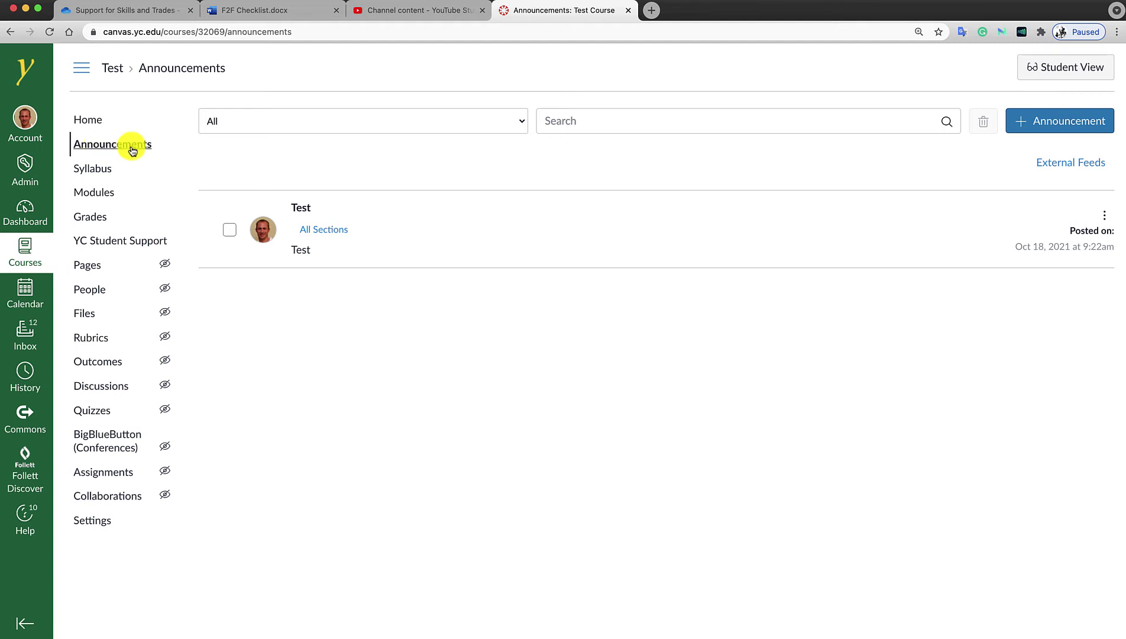
pyautogui.click(1022, 122)
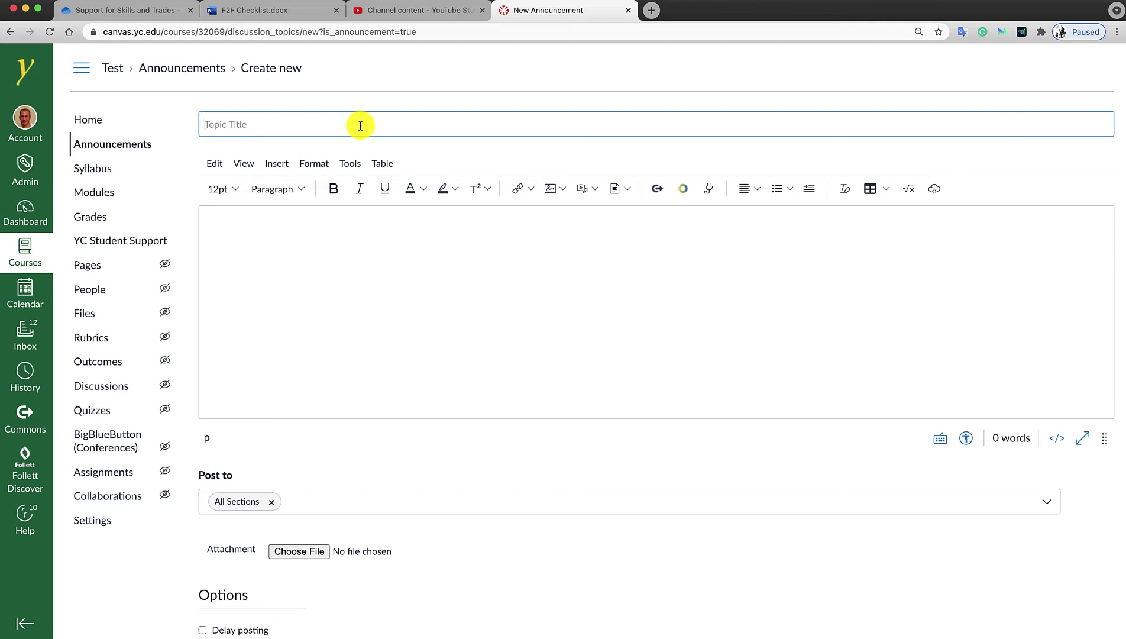
pyautogui.write('First Class')
pyautogui.press('Tab')
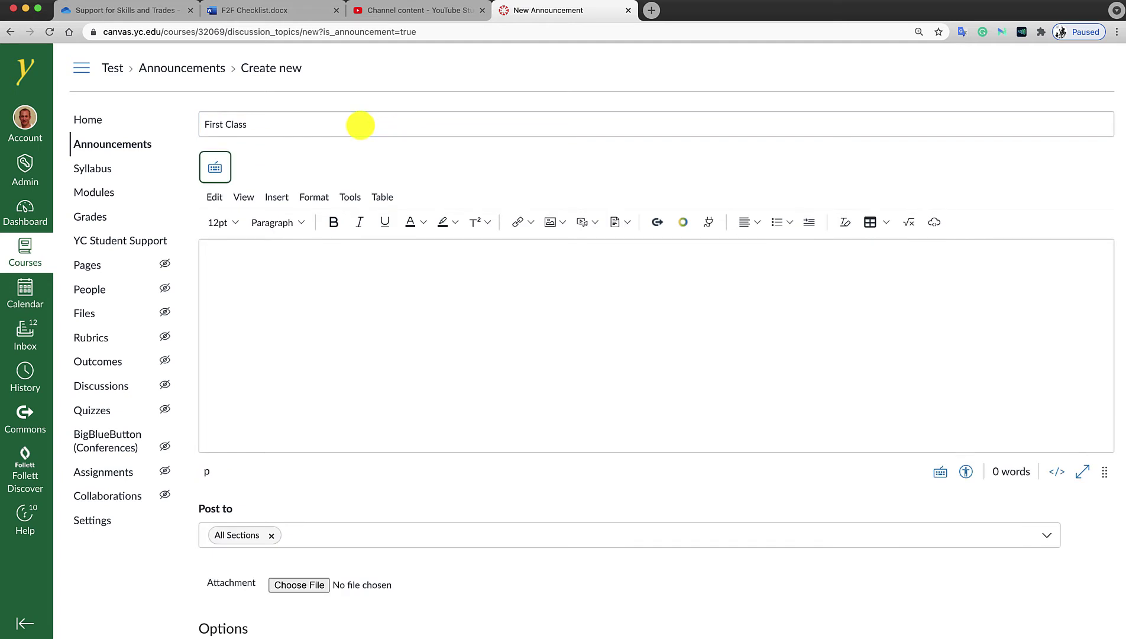
# Enter bullets "Nice to meet you!", "When class is, where the class is, be there!", "Materials needed for the first day." and "General overview of the course.".
pyautogui.press('Tab')
pyautogui.write('Nice to meet you! When class is, where the class is, be there! Materials needed for the first day. General overview of the course.')
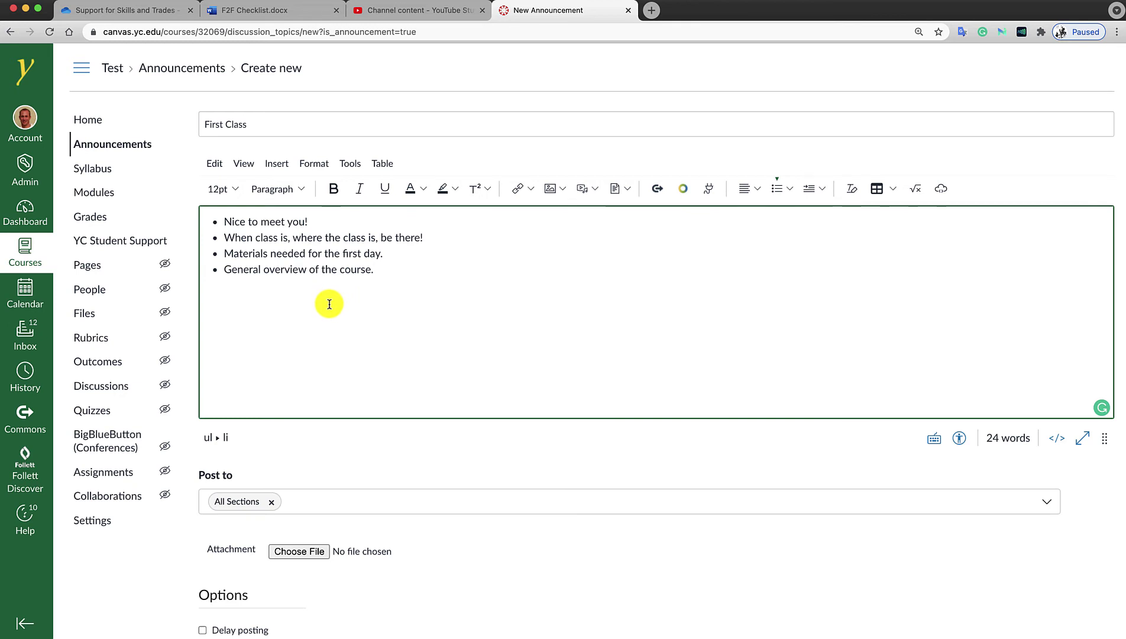
# Enable delayed posting for the announcement and look at the Post At date picker without choosing a date.
pyautogui.scroll(-2, 826, 564)
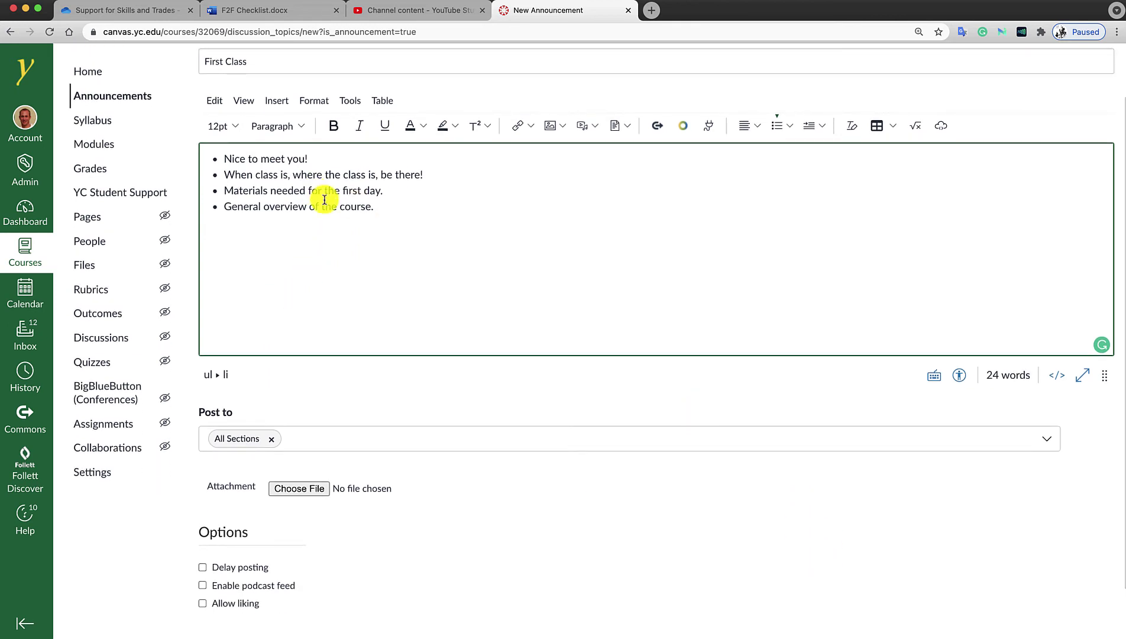
pyautogui.scroll(-2, 851, 472)
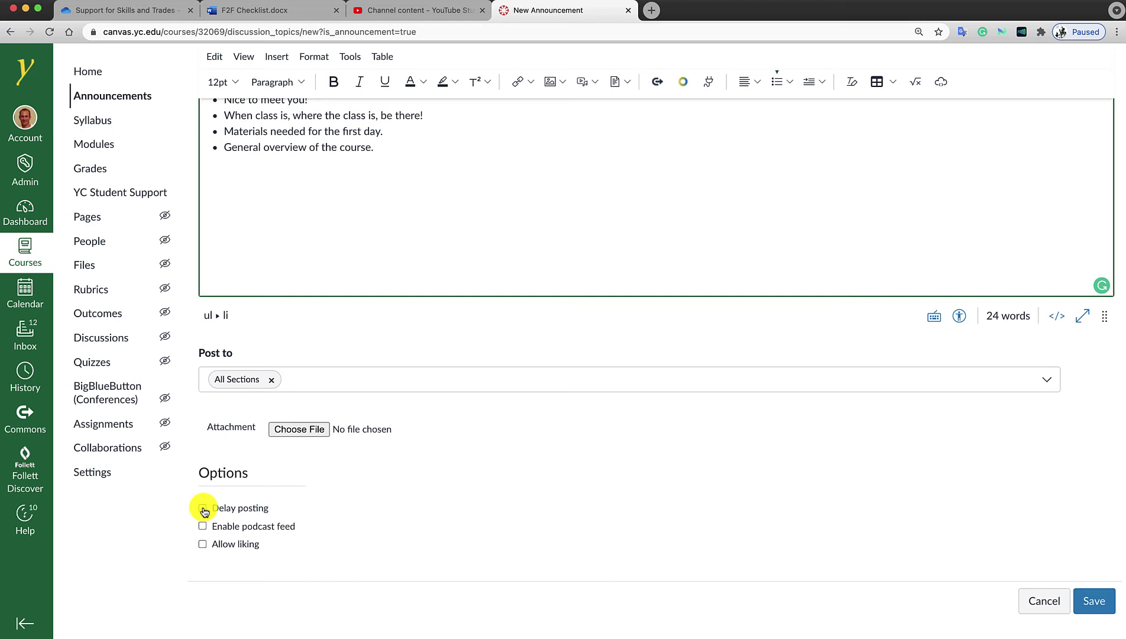
pyautogui.click(204, 509)
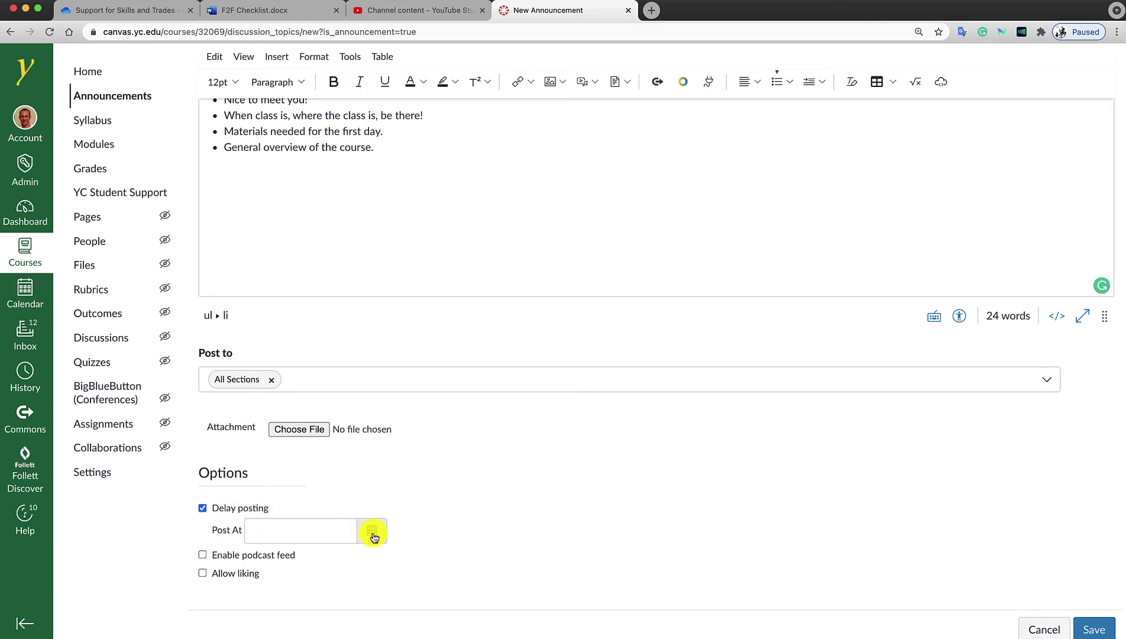
pyautogui.click(372, 534)
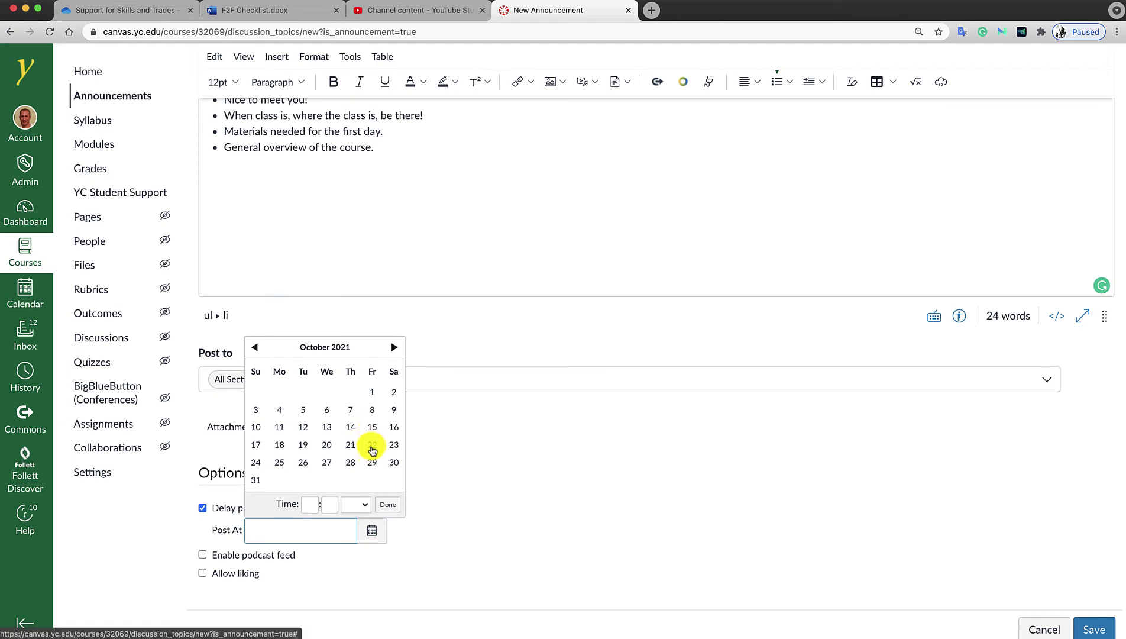
pyautogui.click(523, 478)
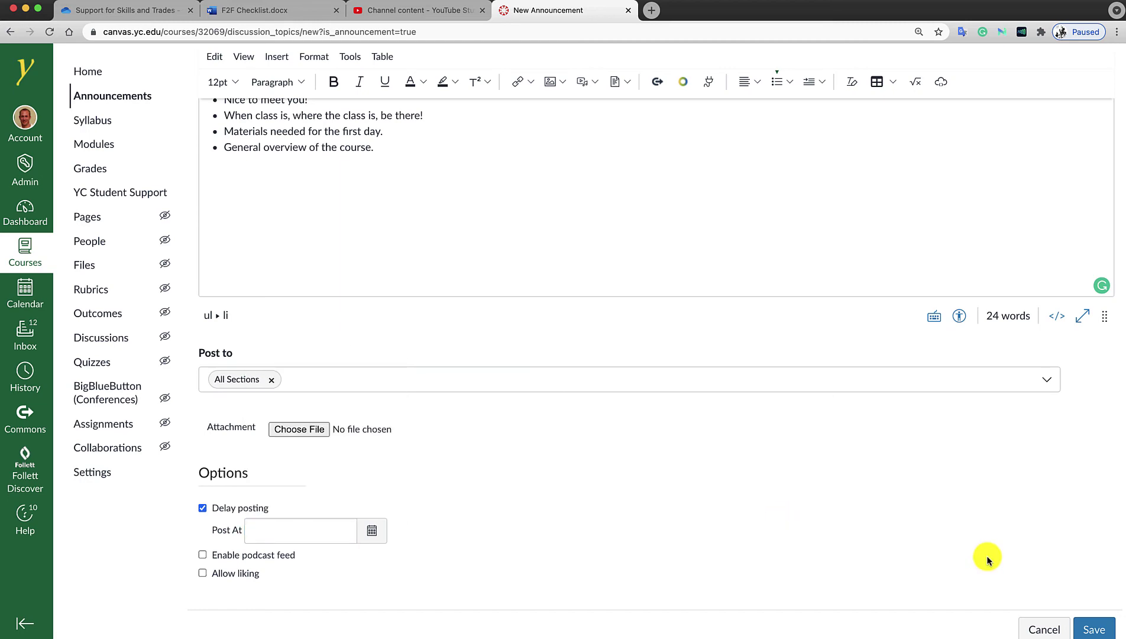
# Review the First Class announcement and save it to the course.
pyautogui.scroll(3, 971, 553)
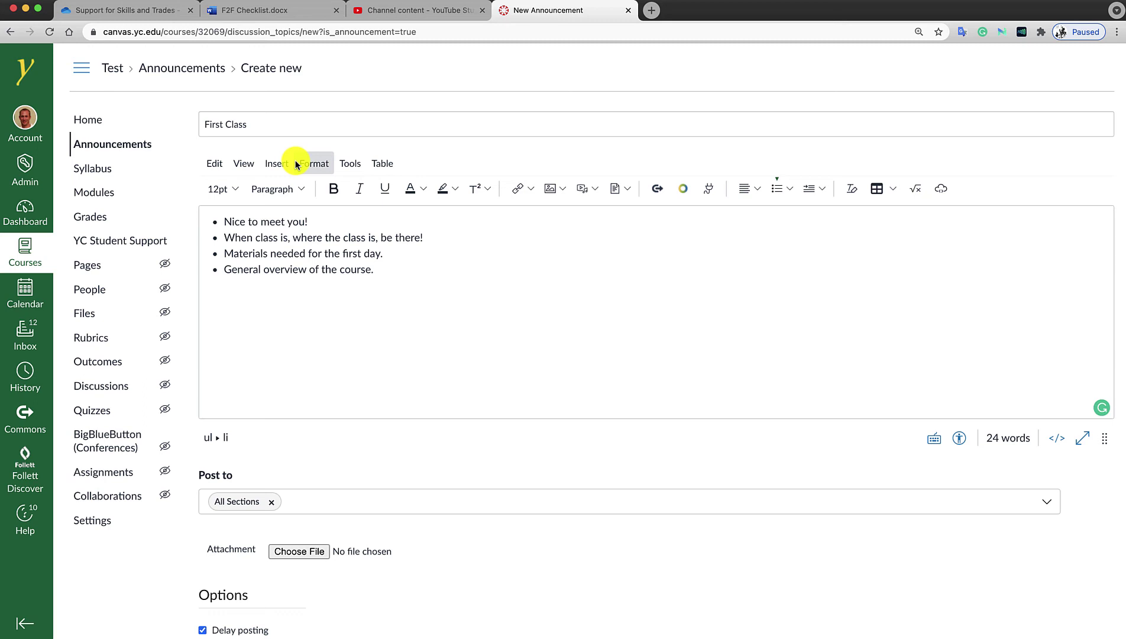
pyautogui.scroll(-3, 959, 595)
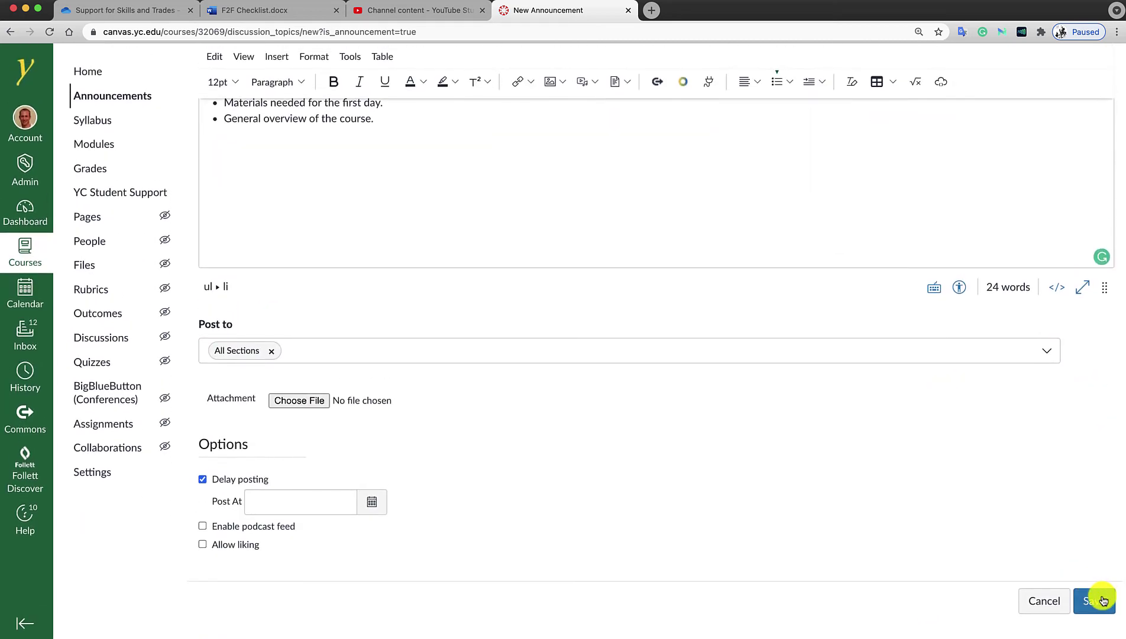
pyautogui.click(1102, 600)
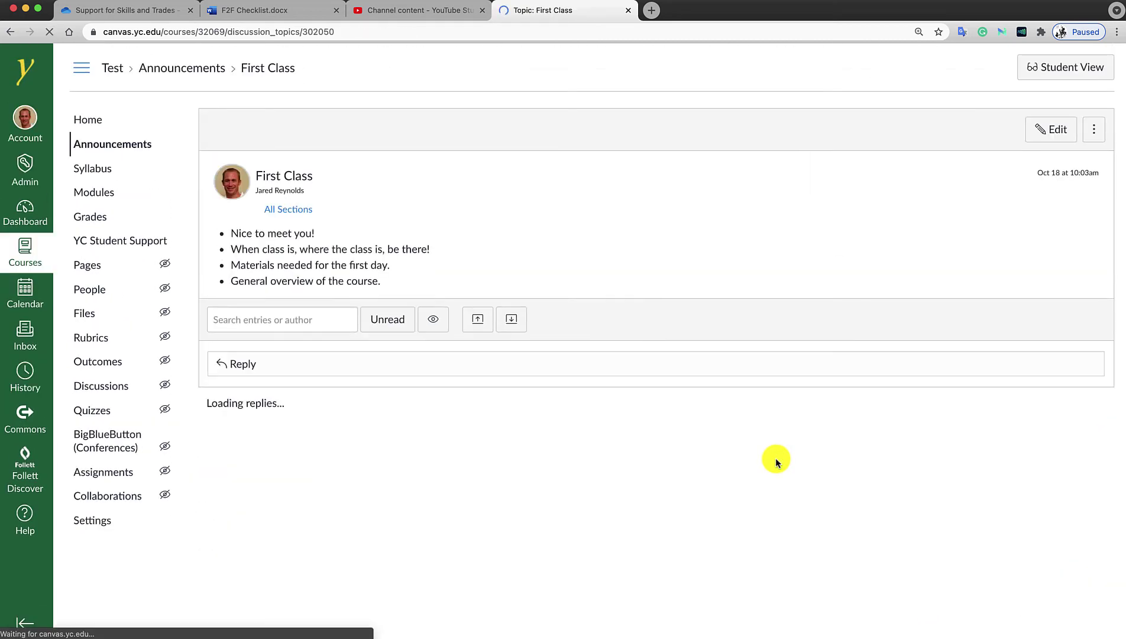
# Delete the Test announcement from the course's announcements list and check the options for the First Class announcement.
pyautogui.click(101, 141)
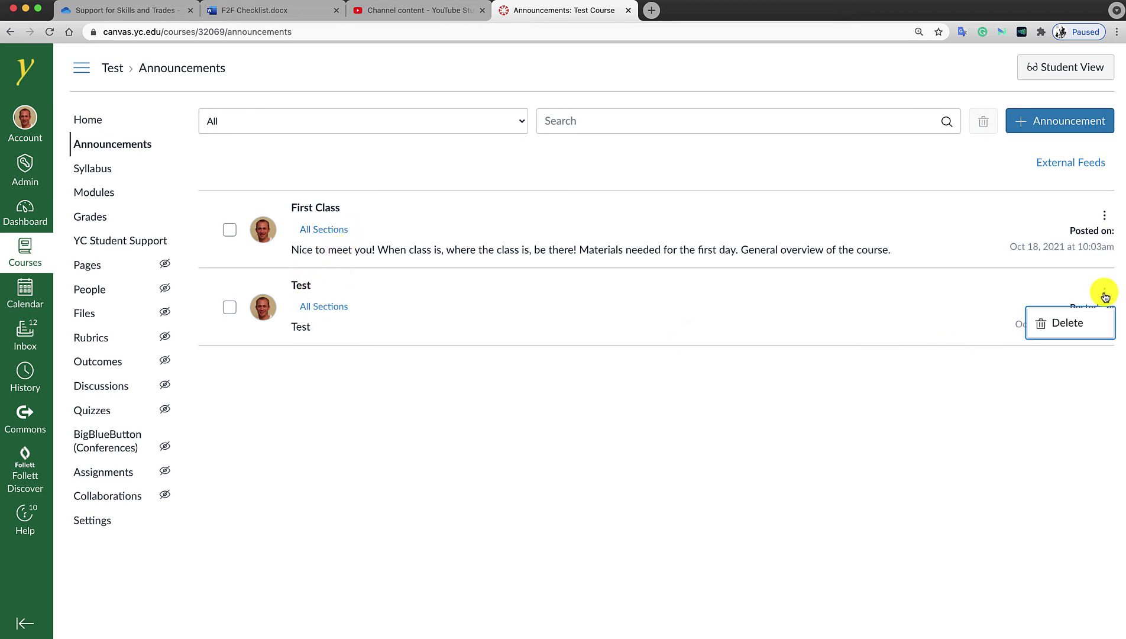
pyautogui.click(1073, 323)
pyautogui.click(714, 394)
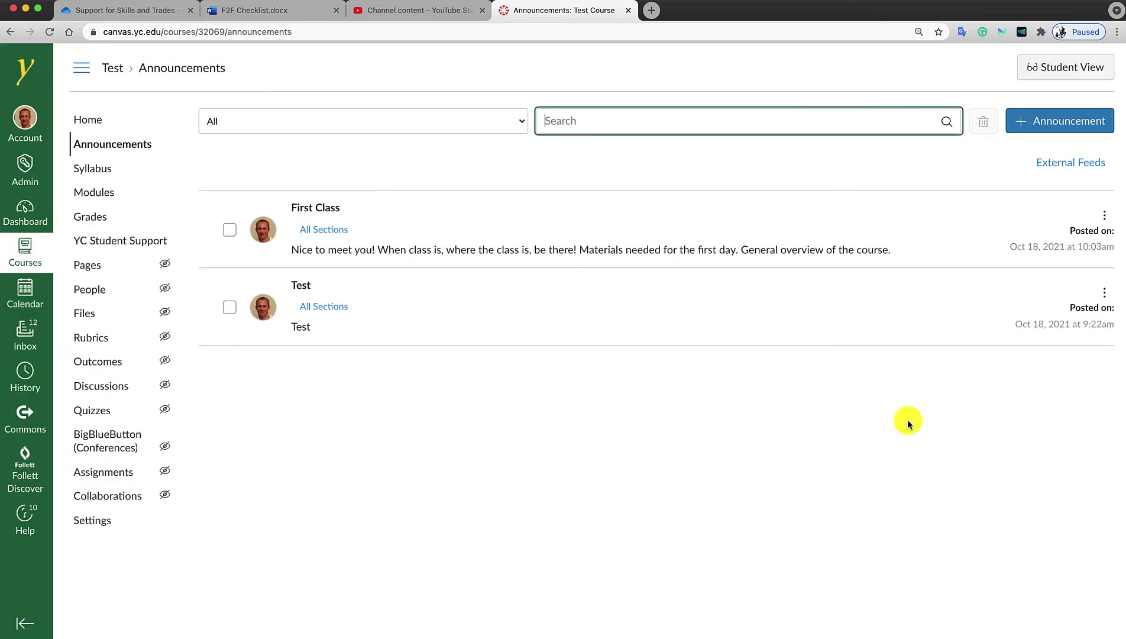
pyautogui.click(1100, 218)
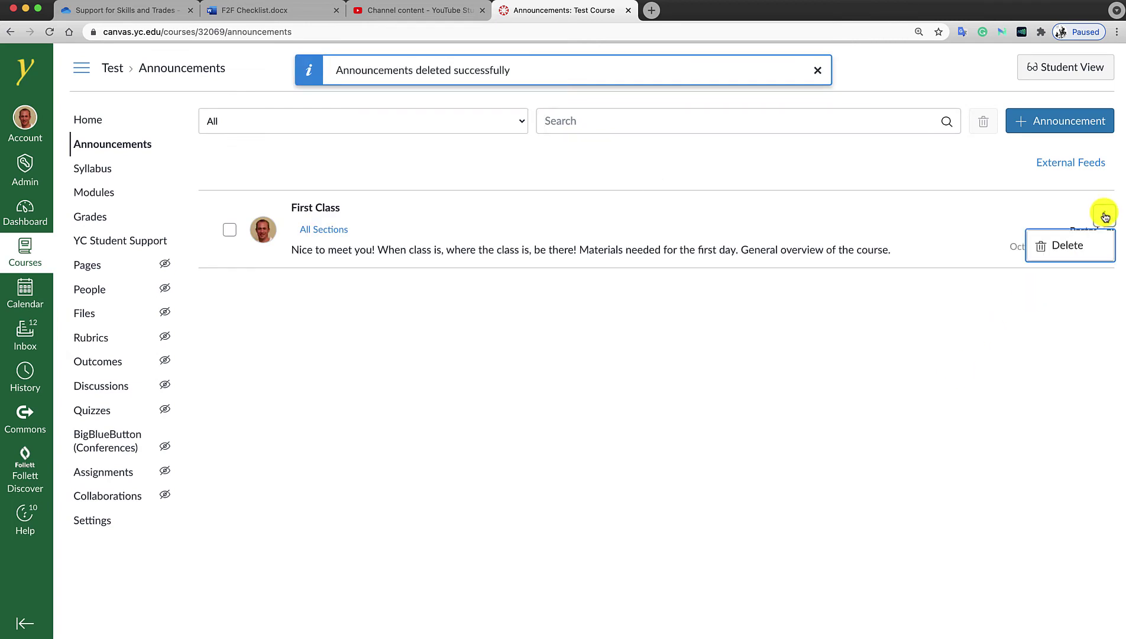
pyautogui.click(1030, 368)
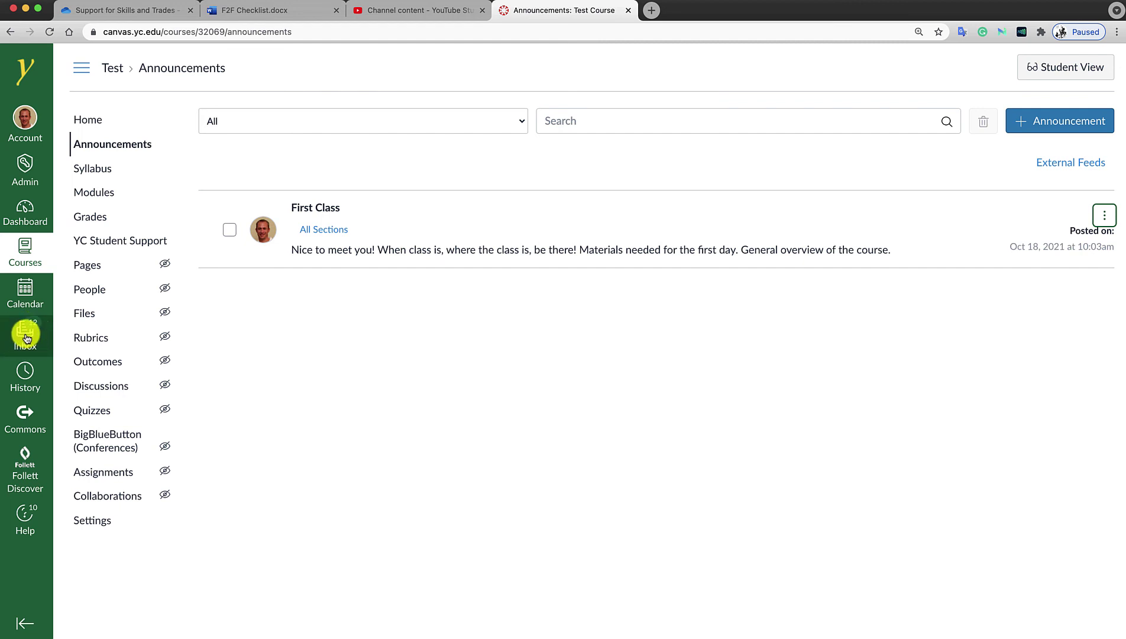
# Go to the Inbox and view the "Knowledge Check: Instructor Presence" conversation.
pyautogui.click(25, 334)
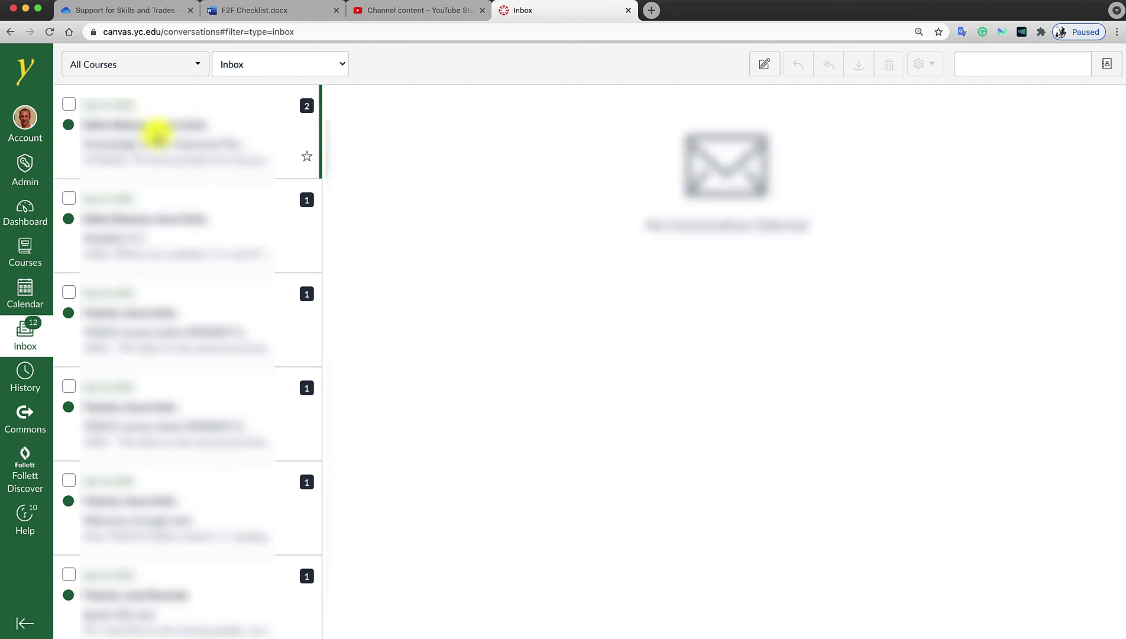
pyautogui.click(156, 110)
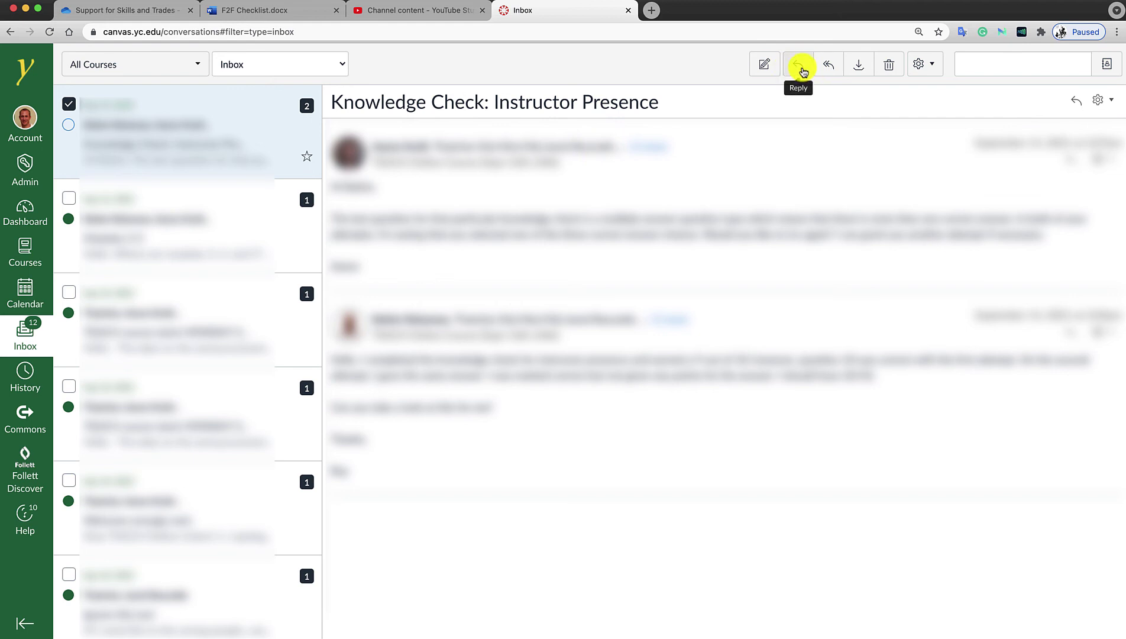
# Compose a new message and choose SPA101 Beginning Spanish I (11455) from the favorite courses as its course.
pyautogui.click(768, 67)
pyautogui.click(466, 217)
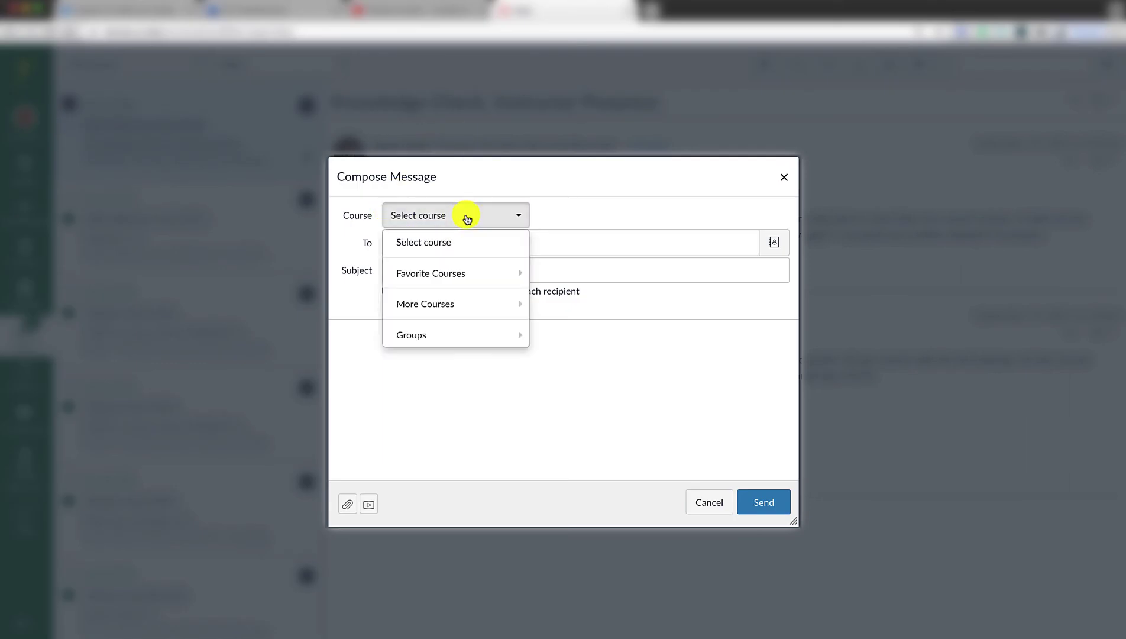
pyautogui.moveTo(451, 279)
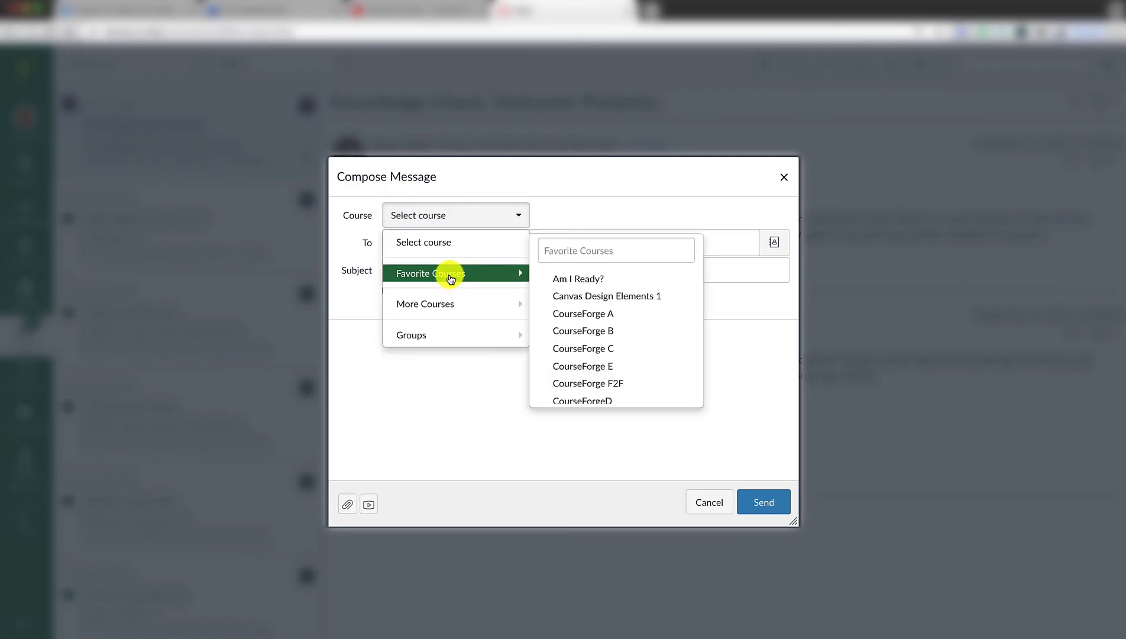
pyautogui.moveTo(452, 299)
pyautogui.scroll(-3, 627, 347)
pyautogui.scroll(-3, 627, 346)
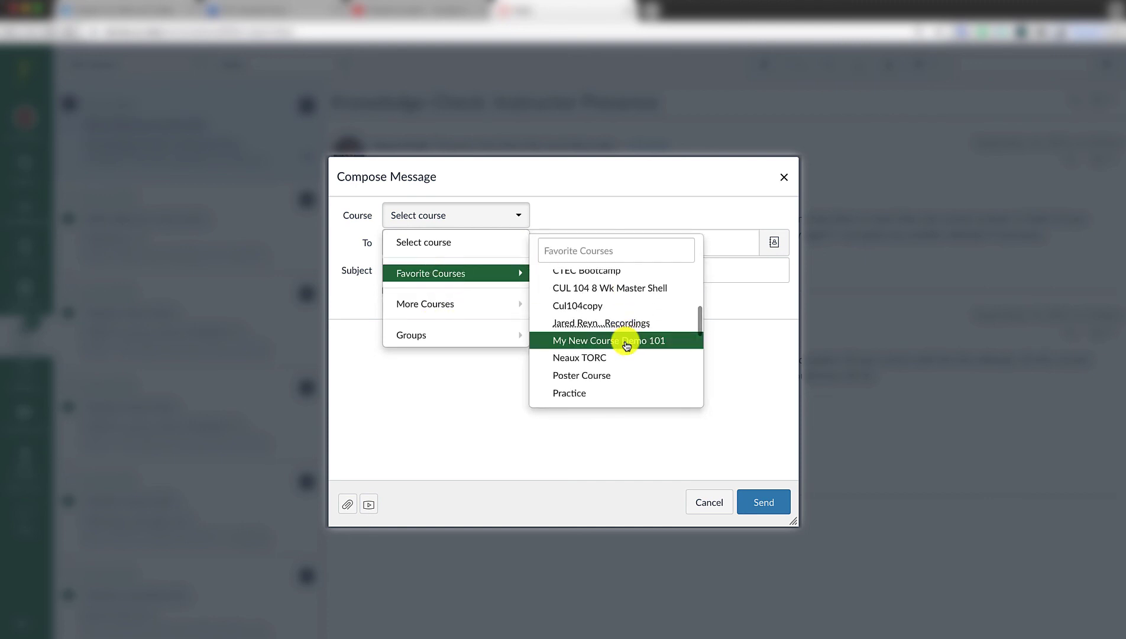
pyautogui.scroll(-3, 628, 344)
pyautogui.click(627, 339)
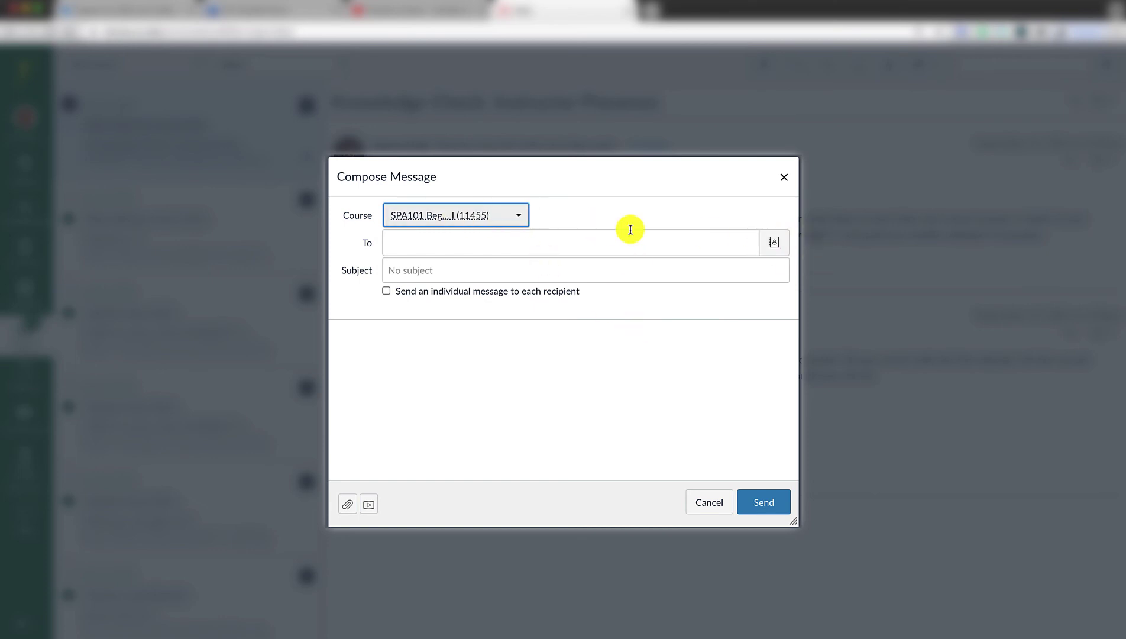
# Address the message to everyone in SPA101 Beginning Spanish I (11455), leaving its subject and body empty.
pyautogui.click(775, 245)
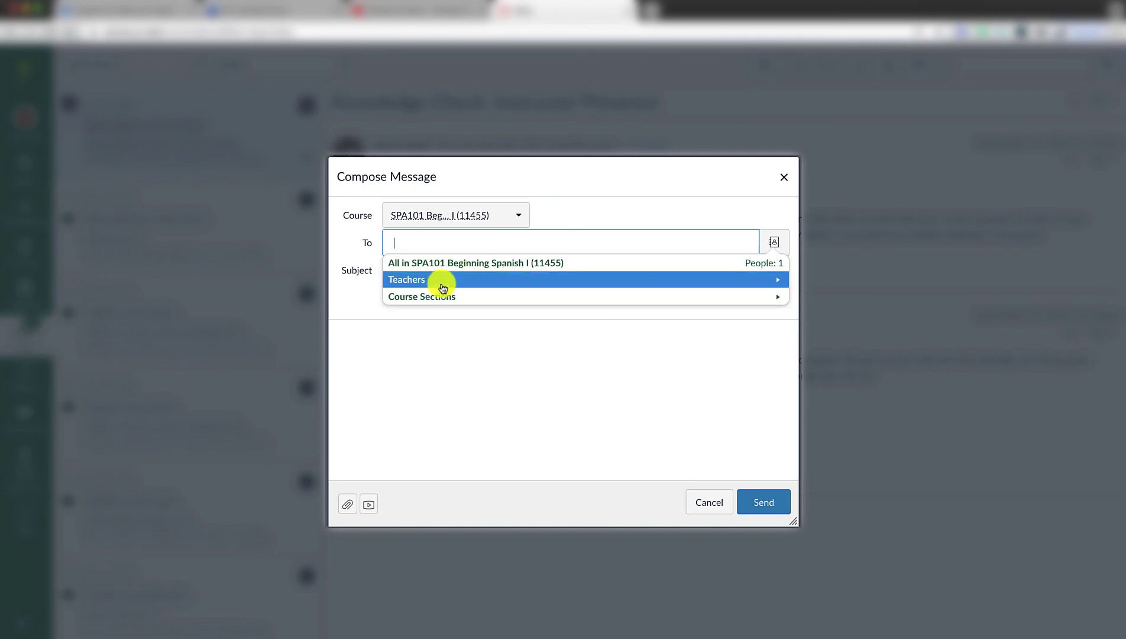
pyautogui.click(440, 263)
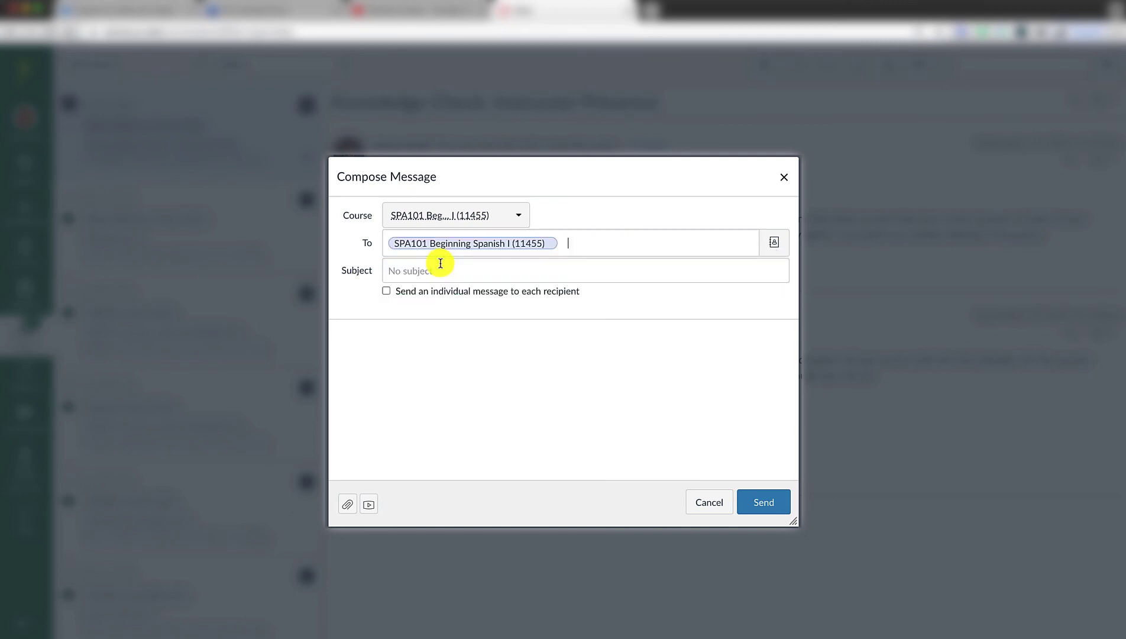
pyautogui.click(415, 274)
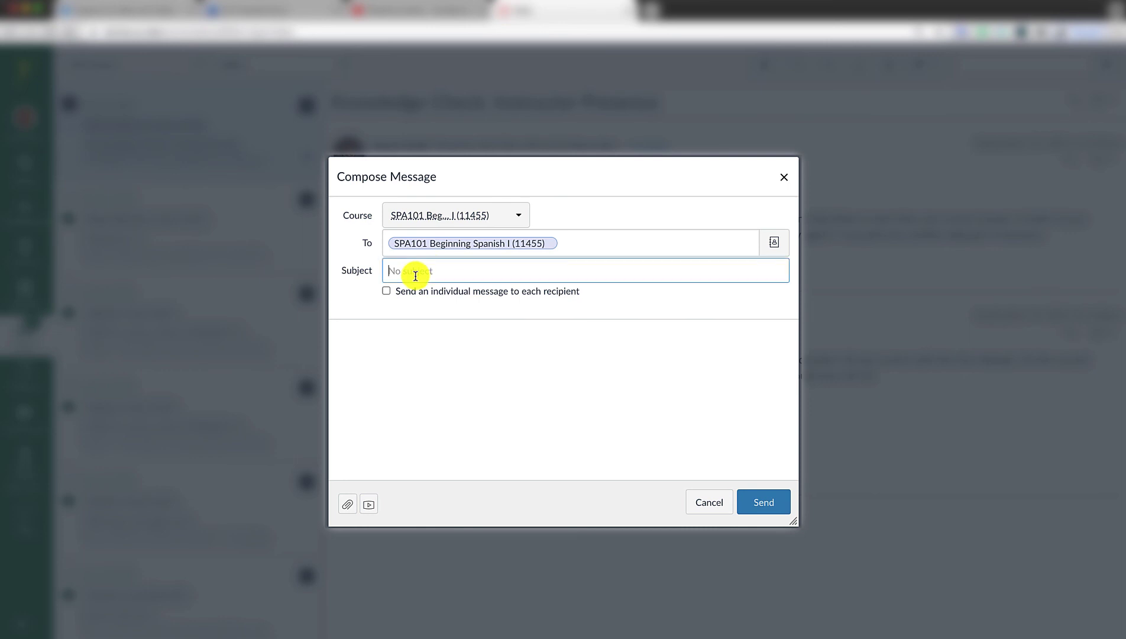
pyautogui.click(404, 329)
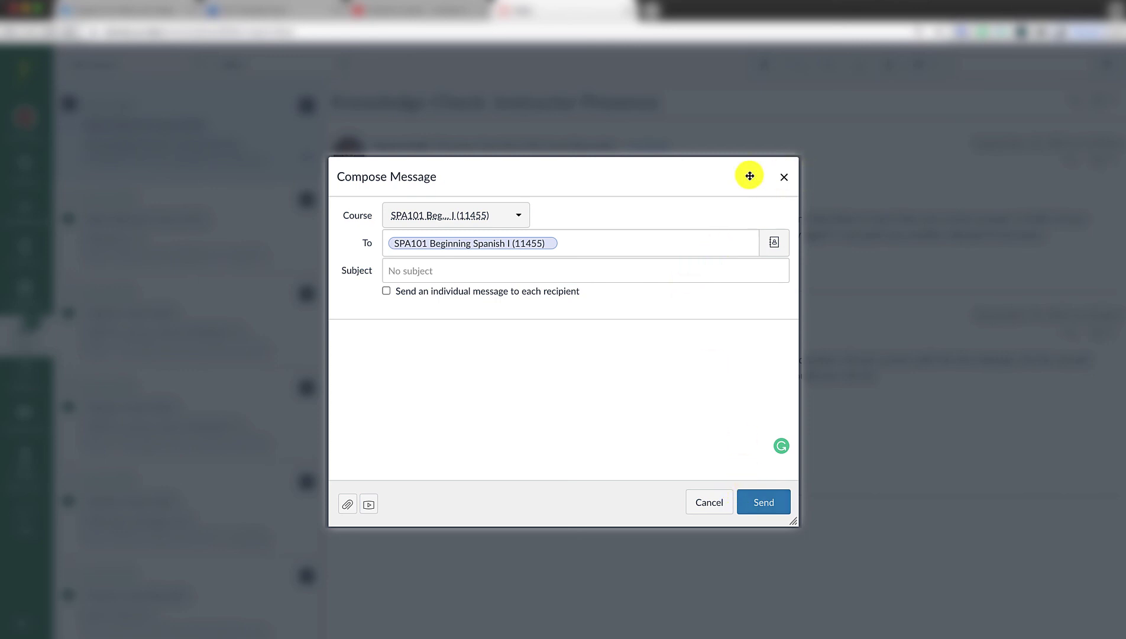
# Add the individual teacher listed under Teachers as another message recipient and go to the subject.
pyautogui.click(774, 243)
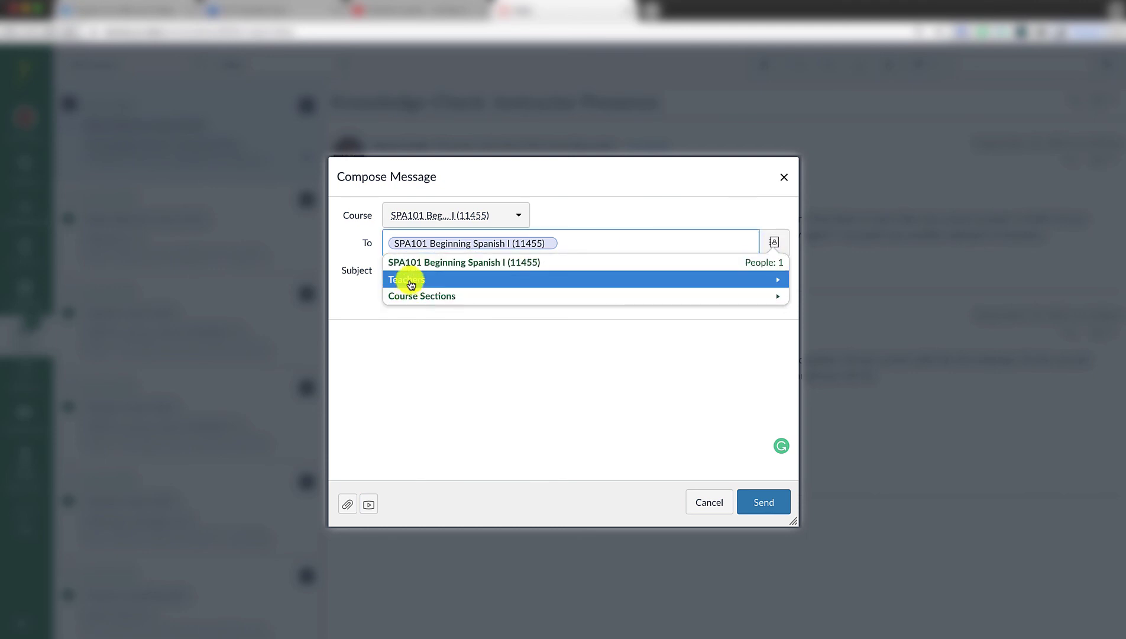
pyautogui.click(410, 280)
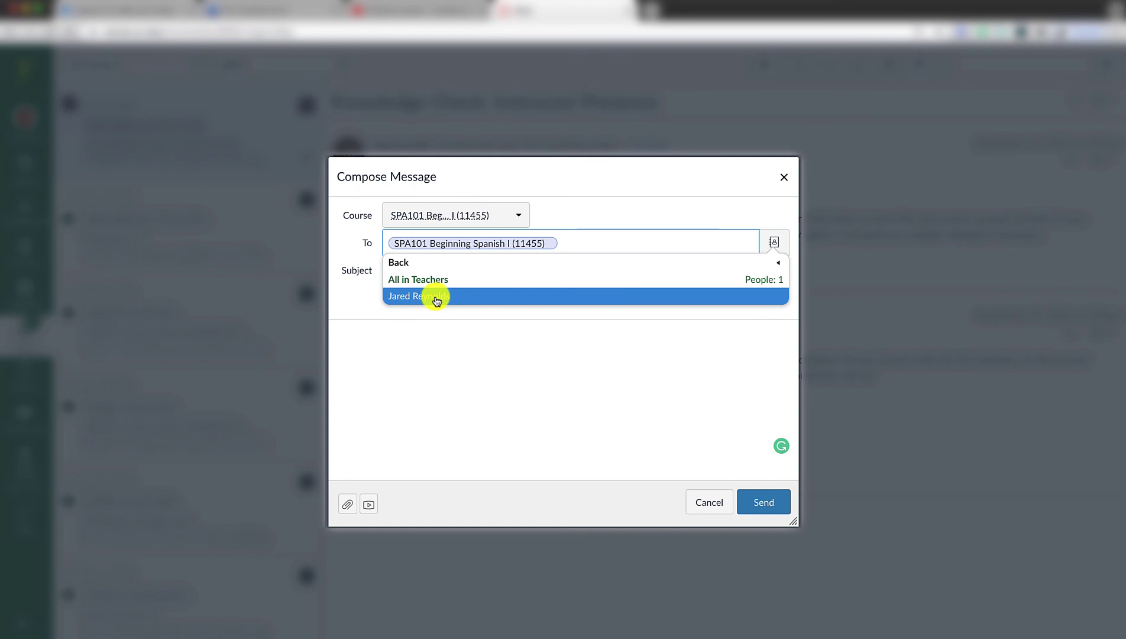
pyautogui.click(436, 297)
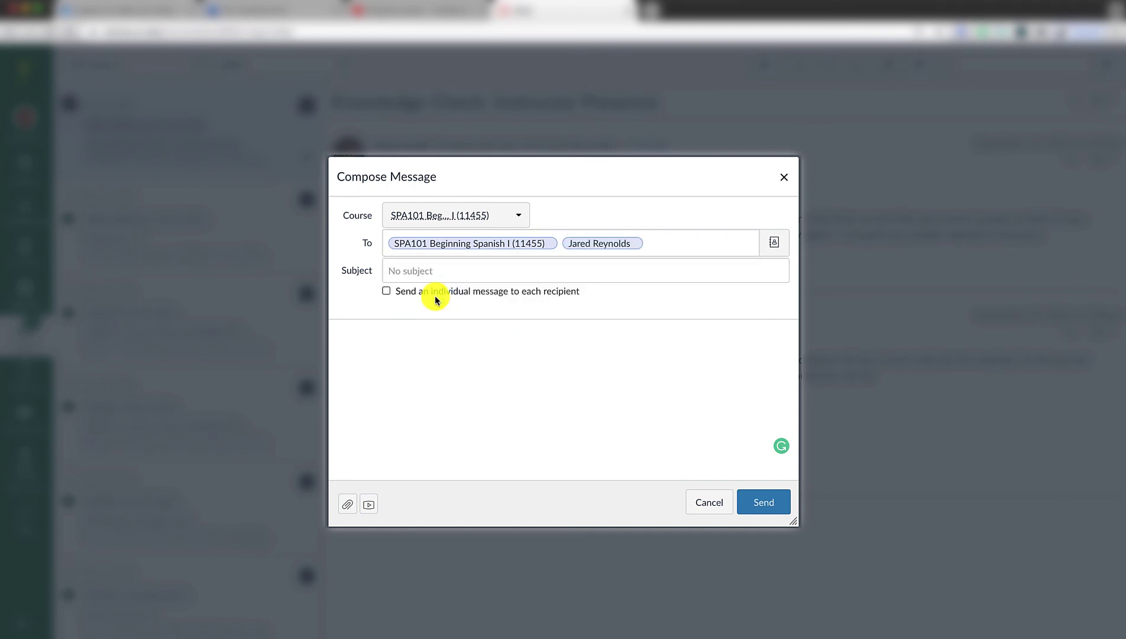
pyautogui.click(430, 271)
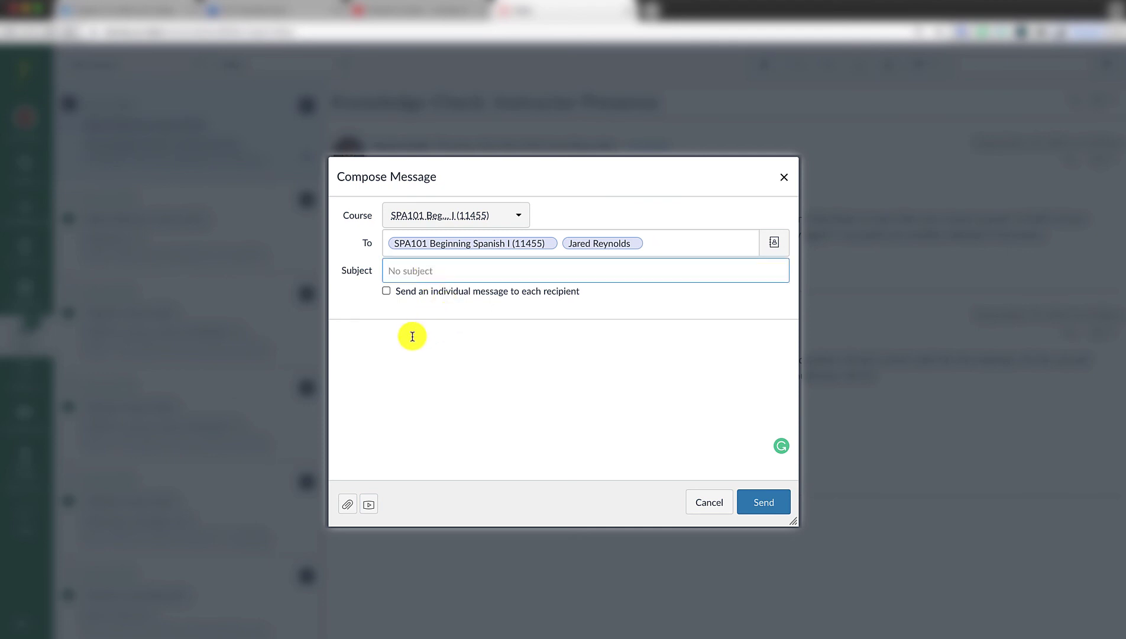